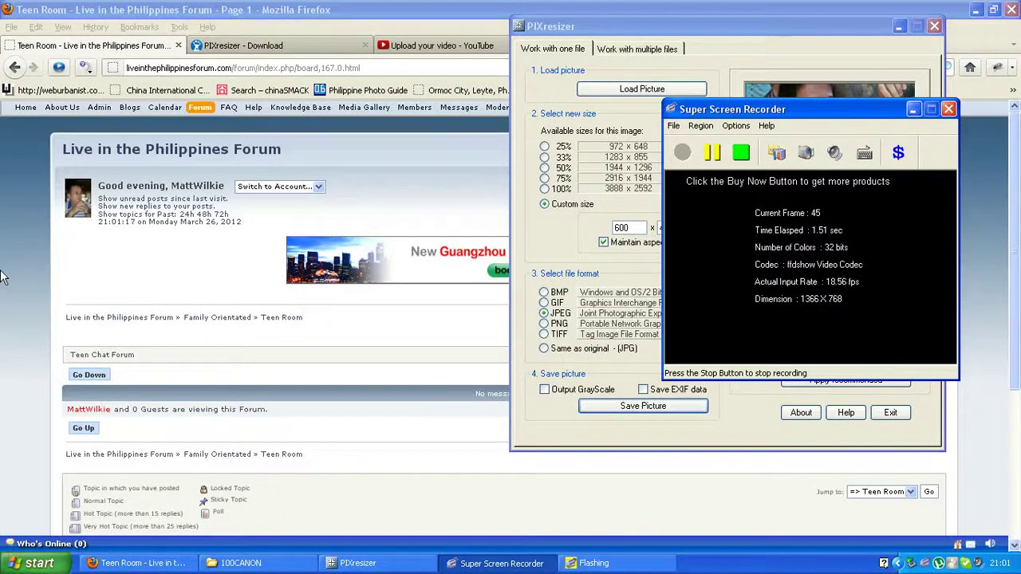
Step: Bring the Live in the Philippines Forum Teen Room page in front of the other windows
click(42, 308)
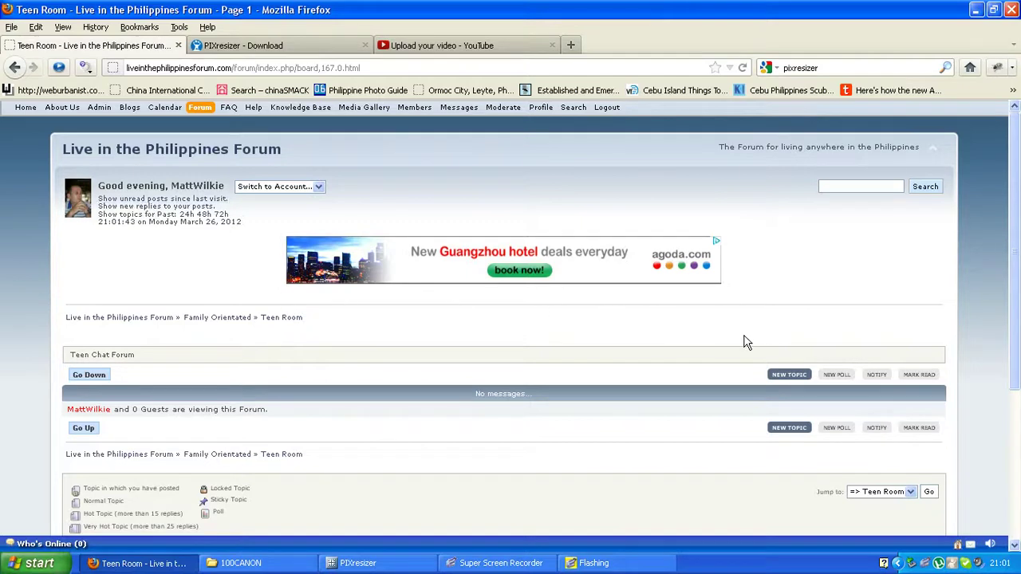
Step: Start a new topic on the Teen Room board
click(780, 376)
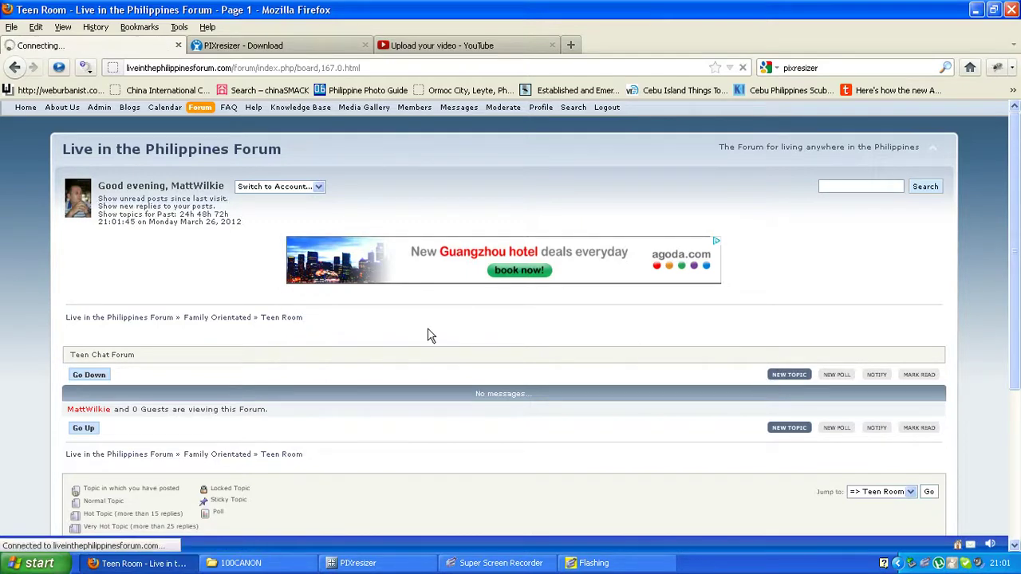
scroll(426, 335, down, 3)
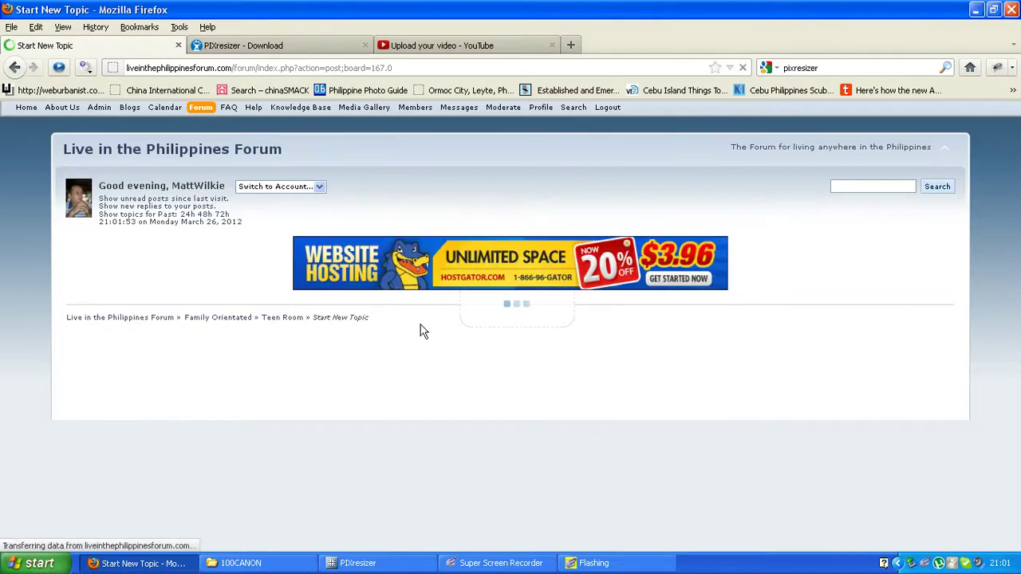
scroll(375, 342, down, 2)
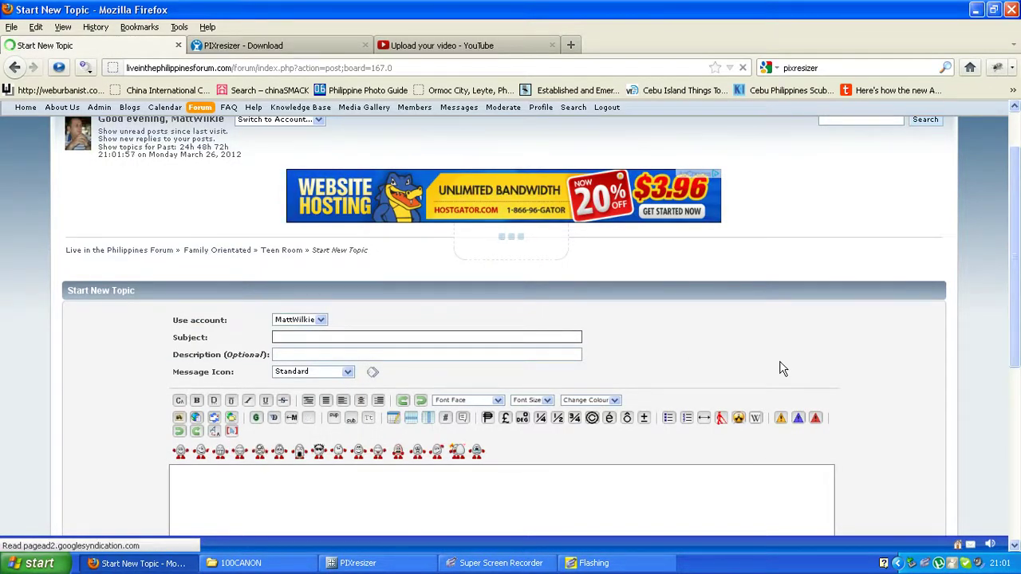
Step: Enter 'Tattoo homeservice' as the subject and copy it into the description
text(Tat)
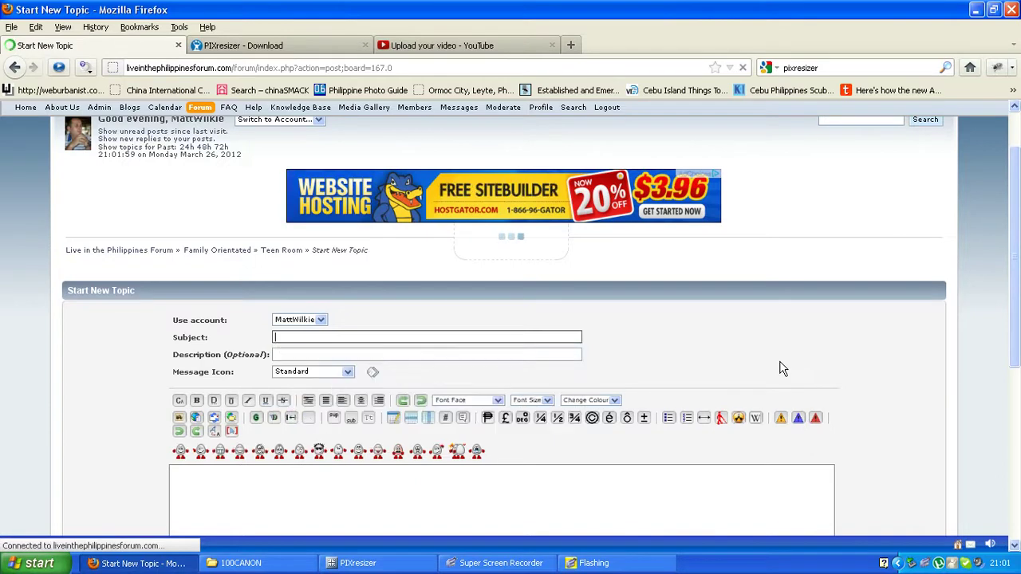
text(too h)
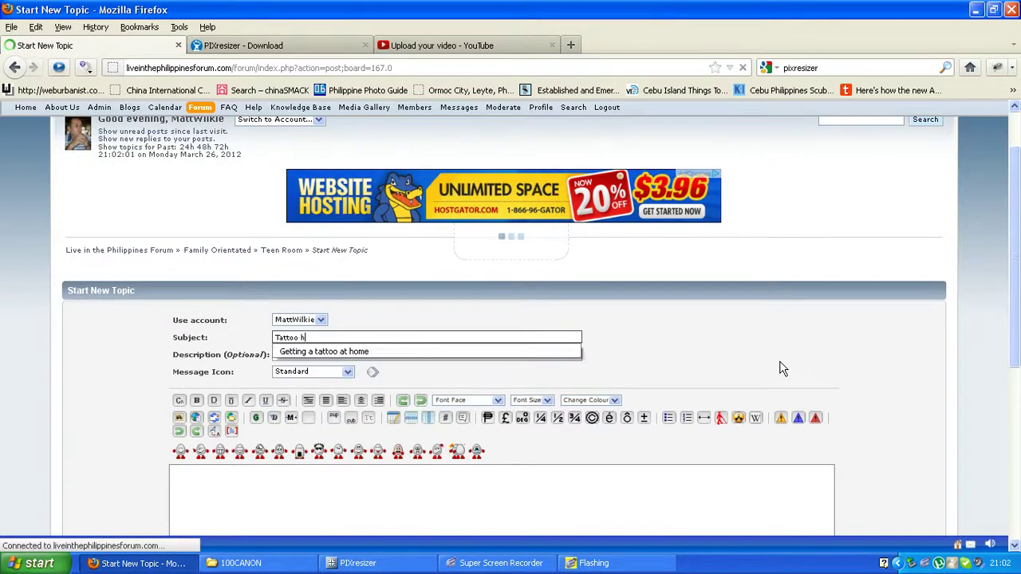
text(emeservice)
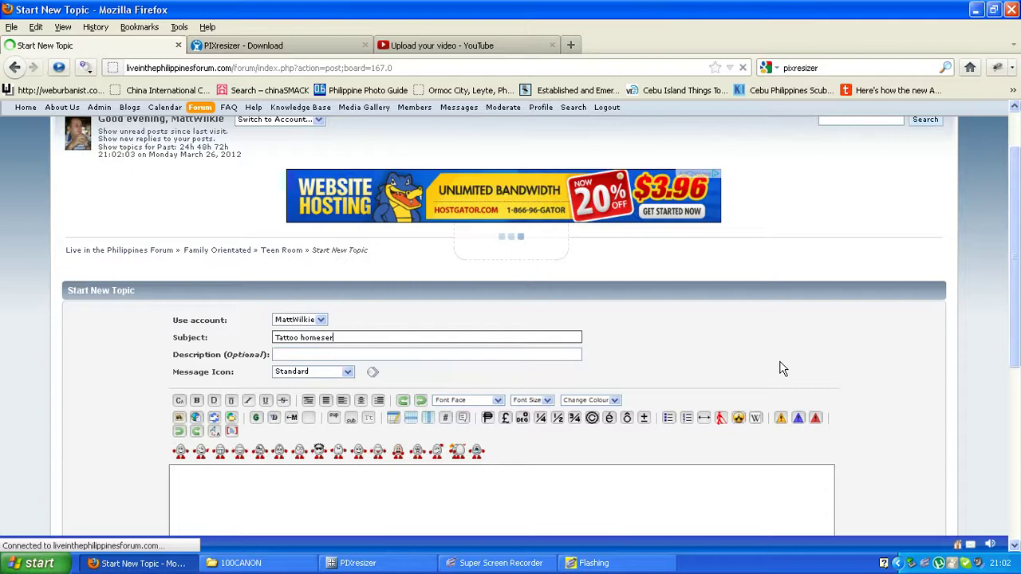
key(ctrl+a)
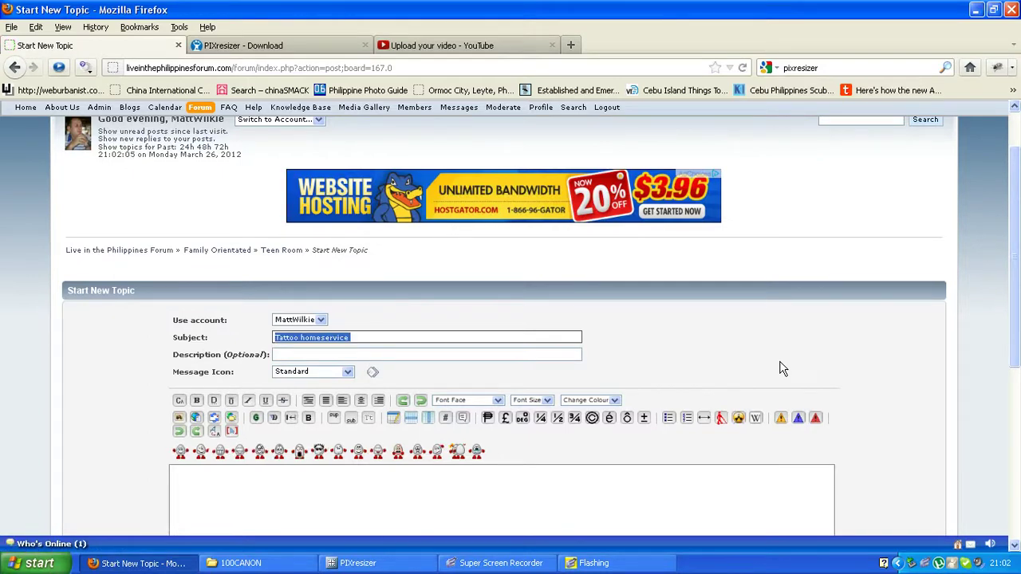
key(ctrl+c)
click(568, 351)
key(ctrl+v)
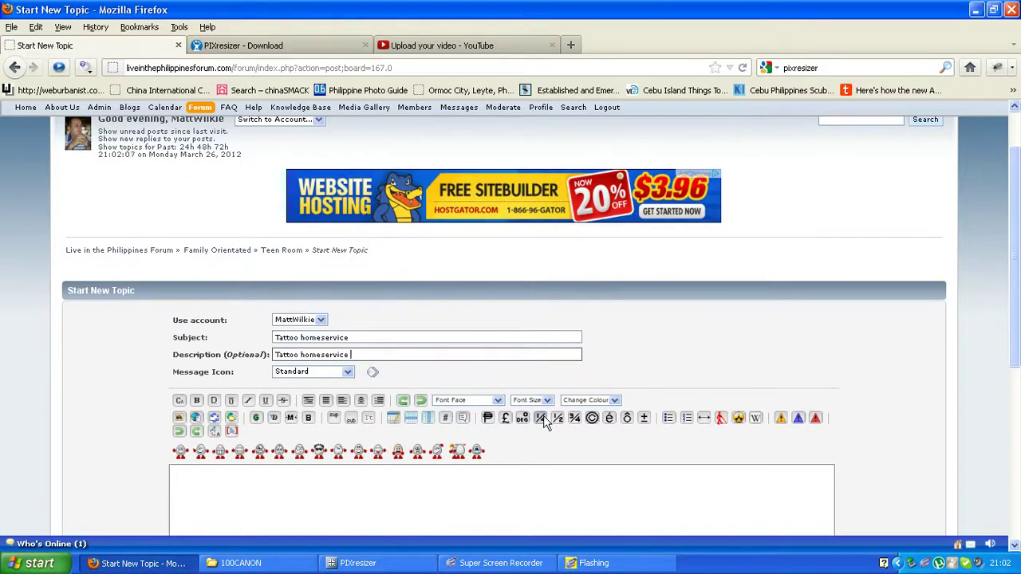
Step: Write 'My friend having a tattoo in our compound on home service.' and expand attachment options
click(472, 499)
scroll(473, 498, down, 6)
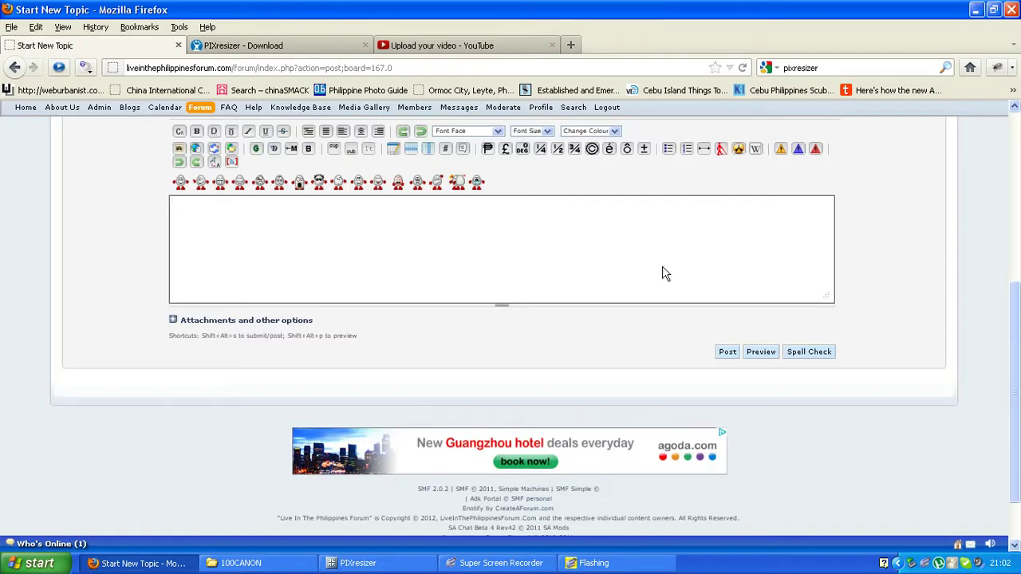
text(My fir)
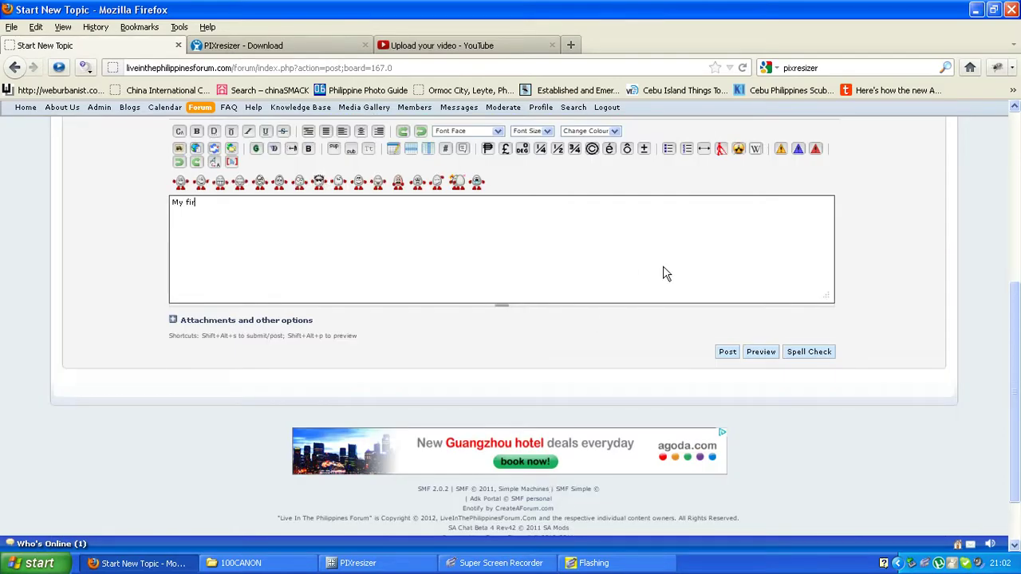
key(BackSpace)
key(BackSpace)
text(riend having a ta)
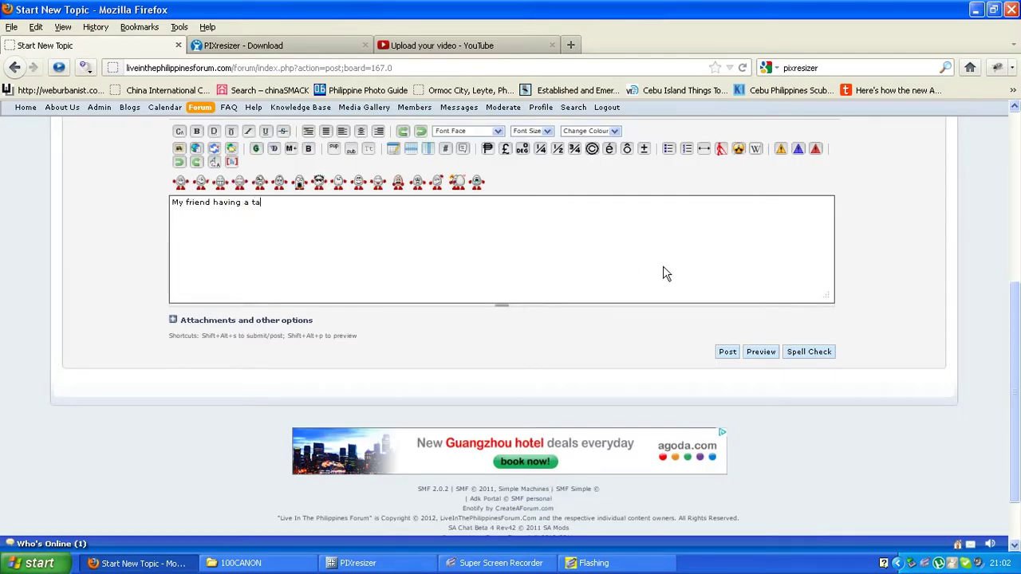
text(ttoo in our com)
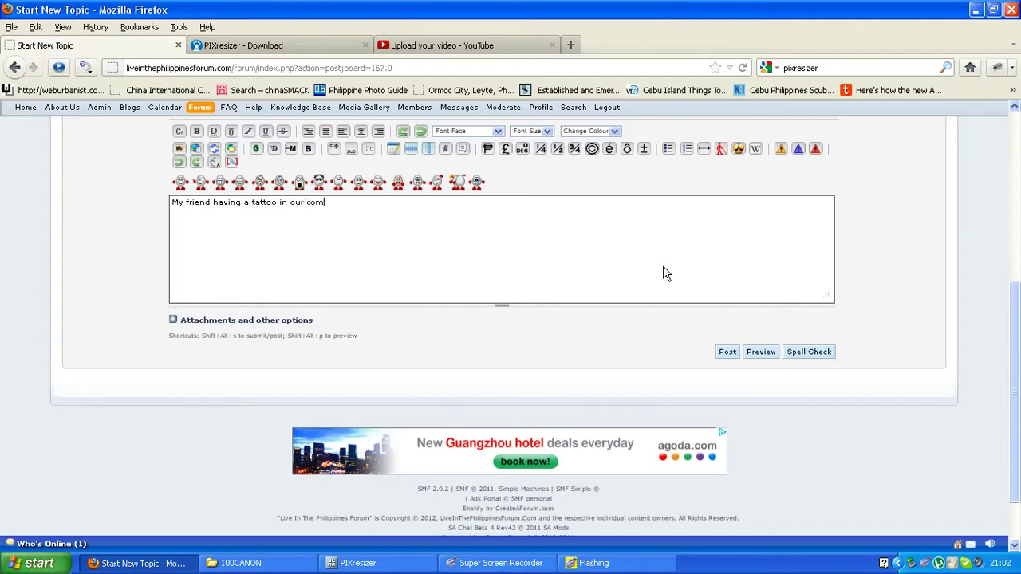
text(pound )
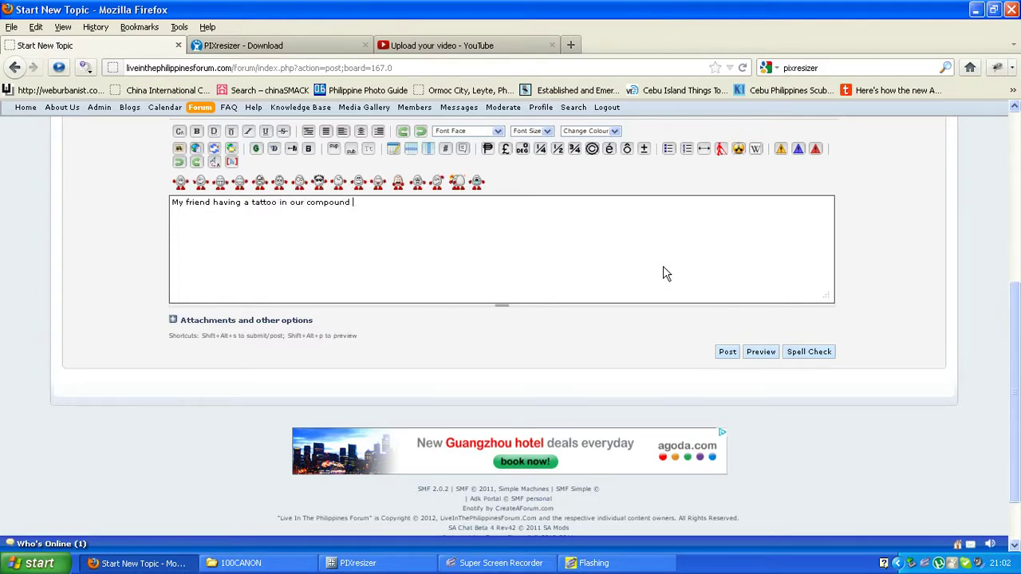
text(on home servi)
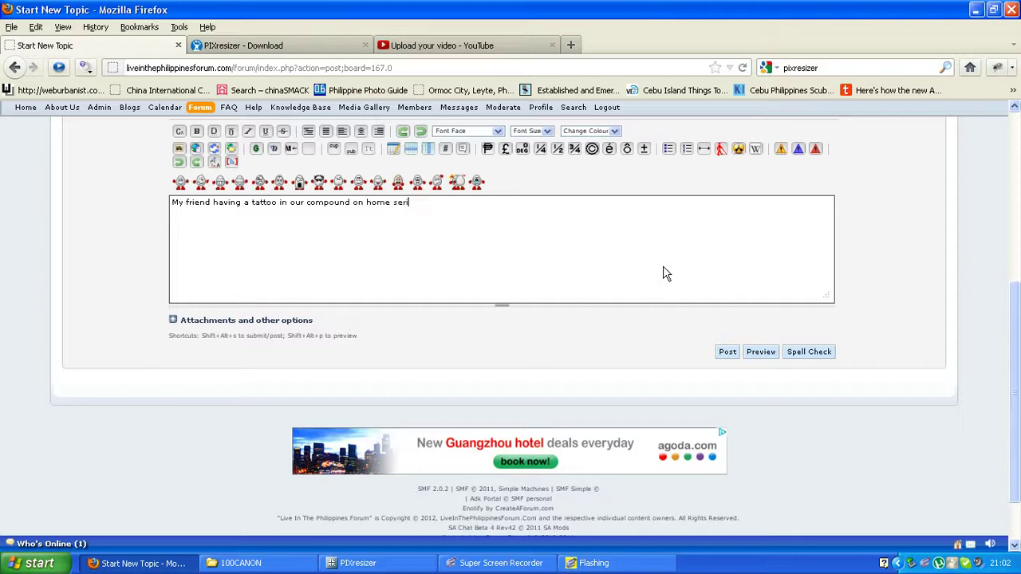
text(ce.)
key(Return)
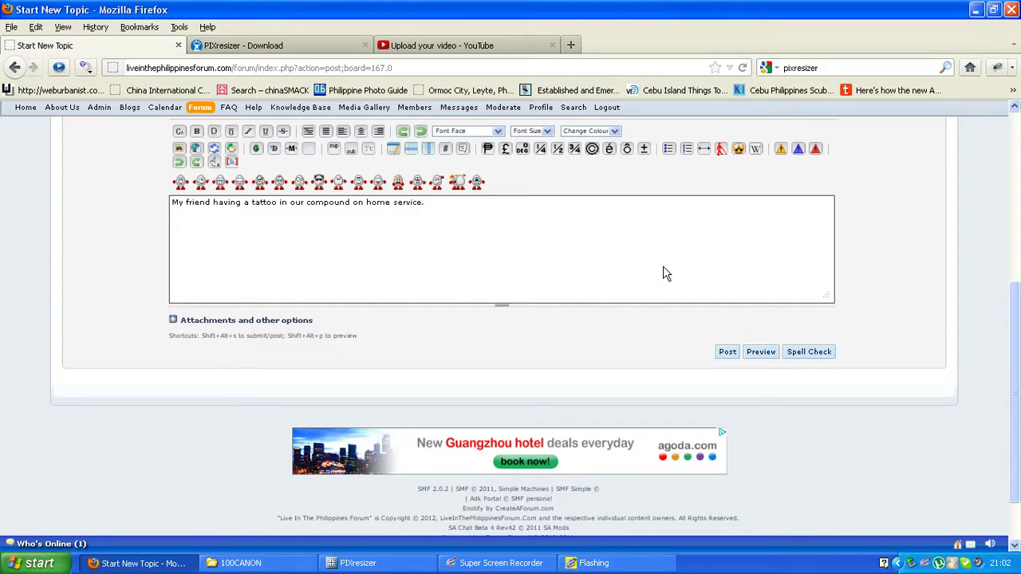
click(297, 321)
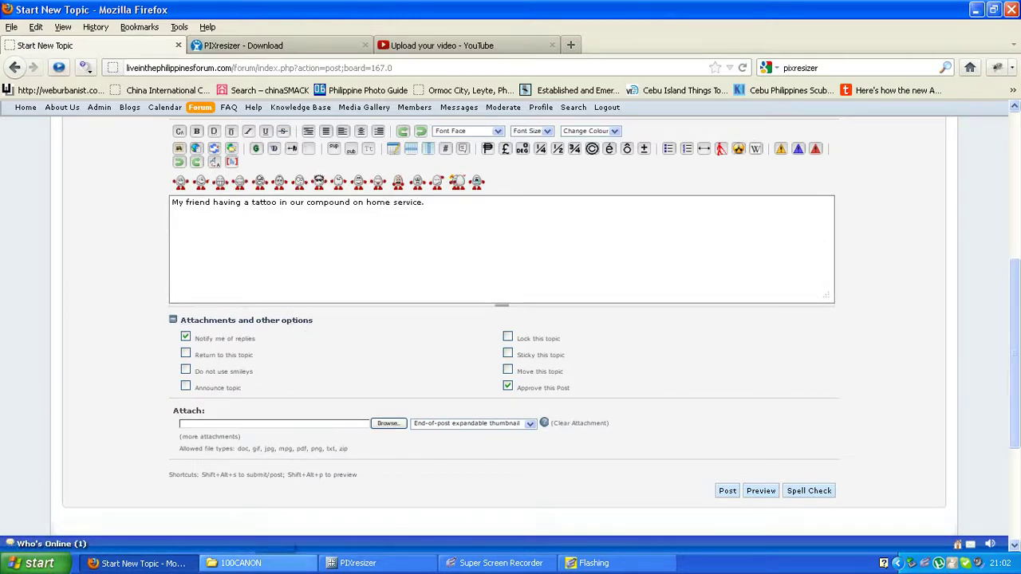
Step: Show the F:\DCIM\100CANON folder and browse the tattoo photos IMG_1978 and IMG_1979
click(243, 563)
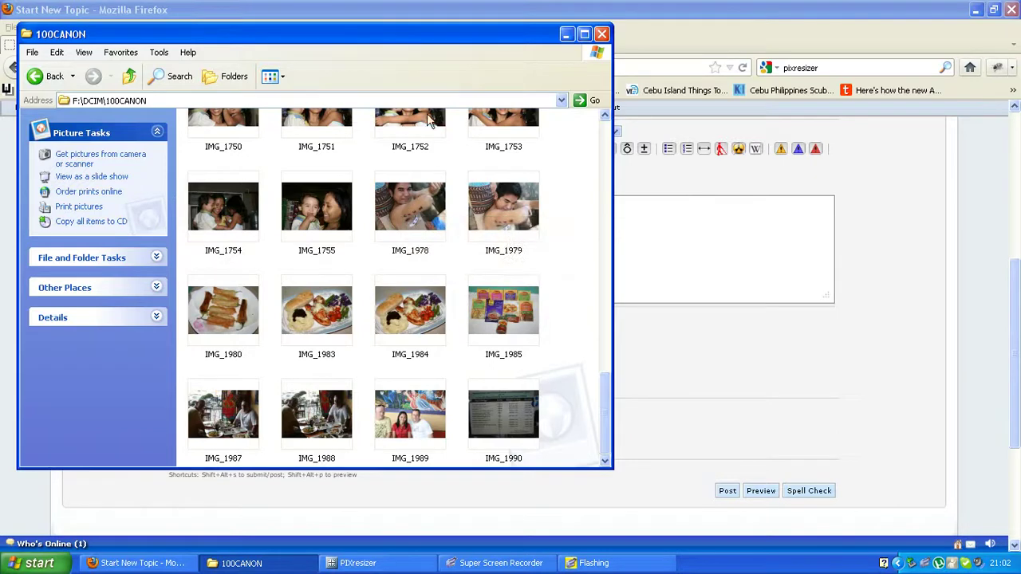
mouse_move(402, 201)
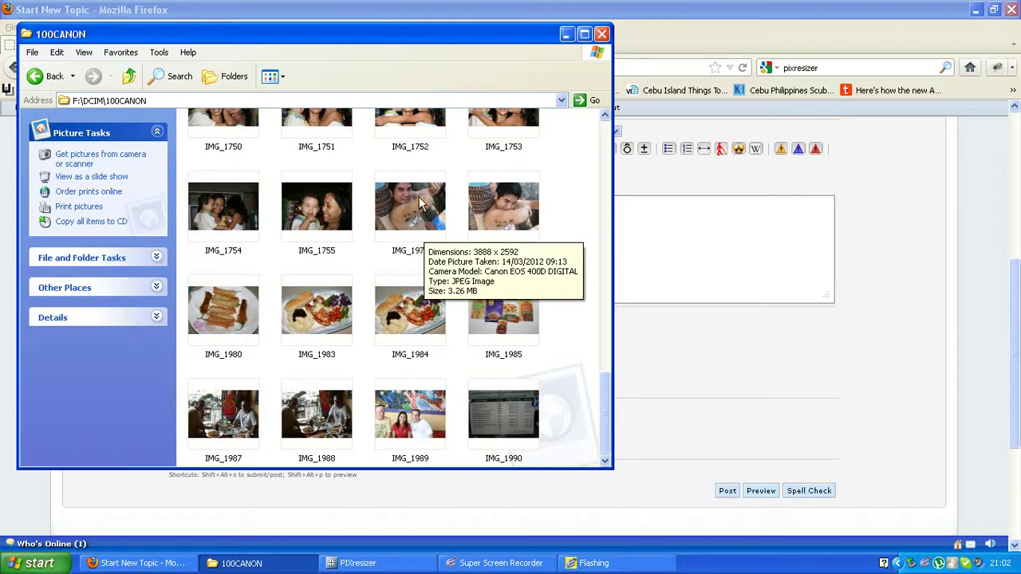
Step: Load IMG_1978 into PIXresizer with a custom 600 x 400 JPEG size
click(381, 566)
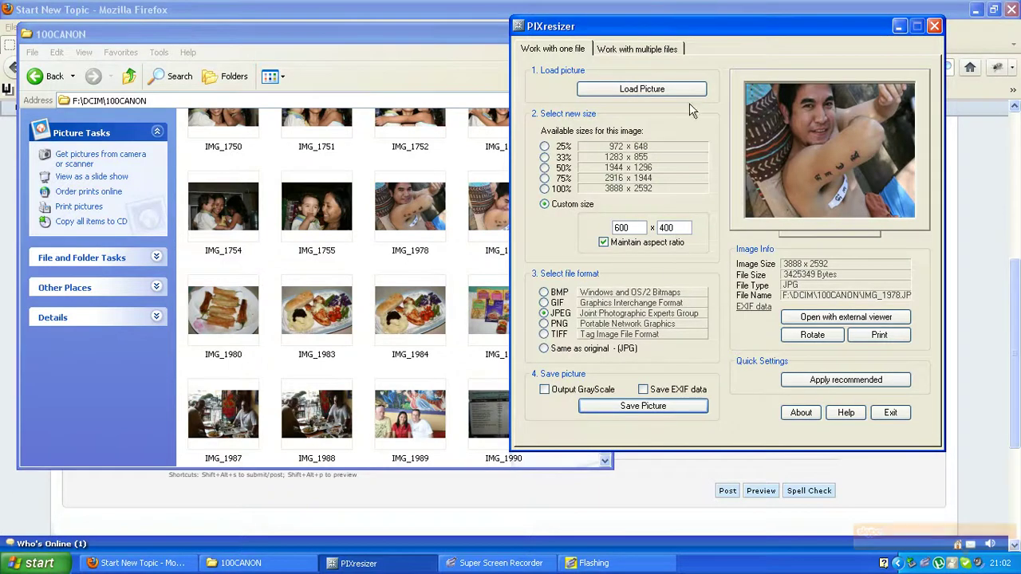
click(632, 91)
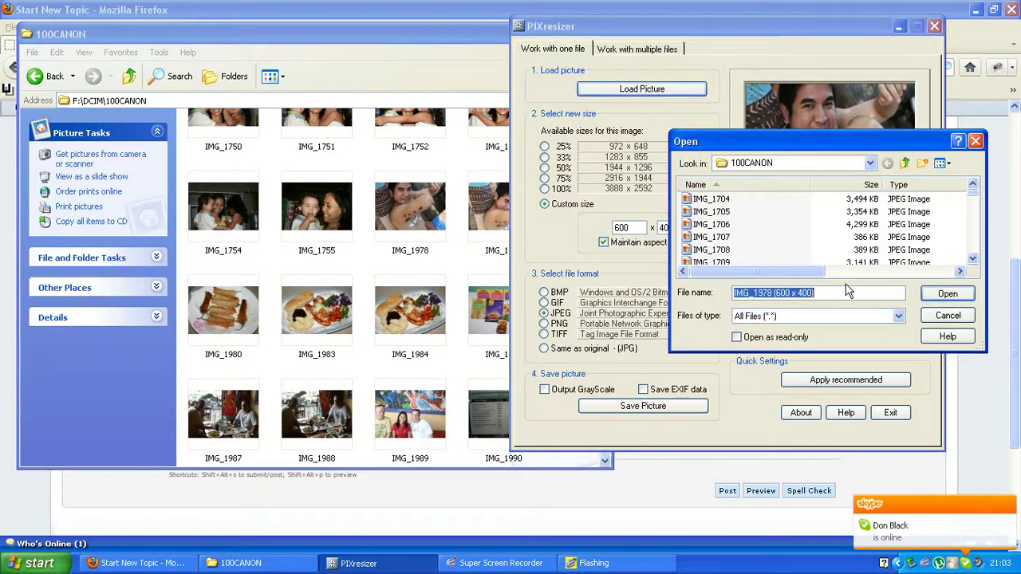
click(789, 264)
scroll(778, 260, down, 15)
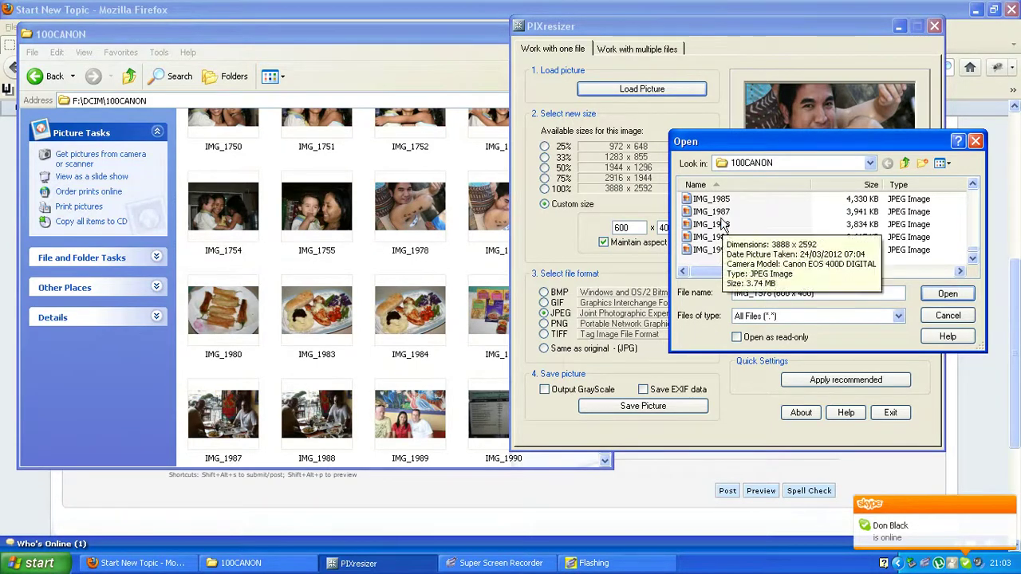
scroll(737, 241, up, 12)
scroll(737, 237, down, 2)
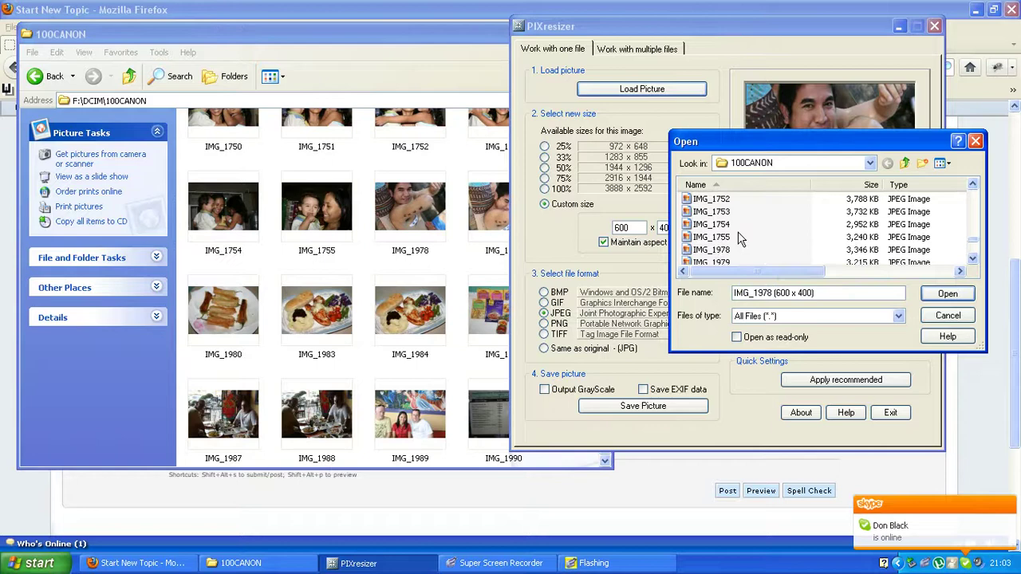
click(722, 212)
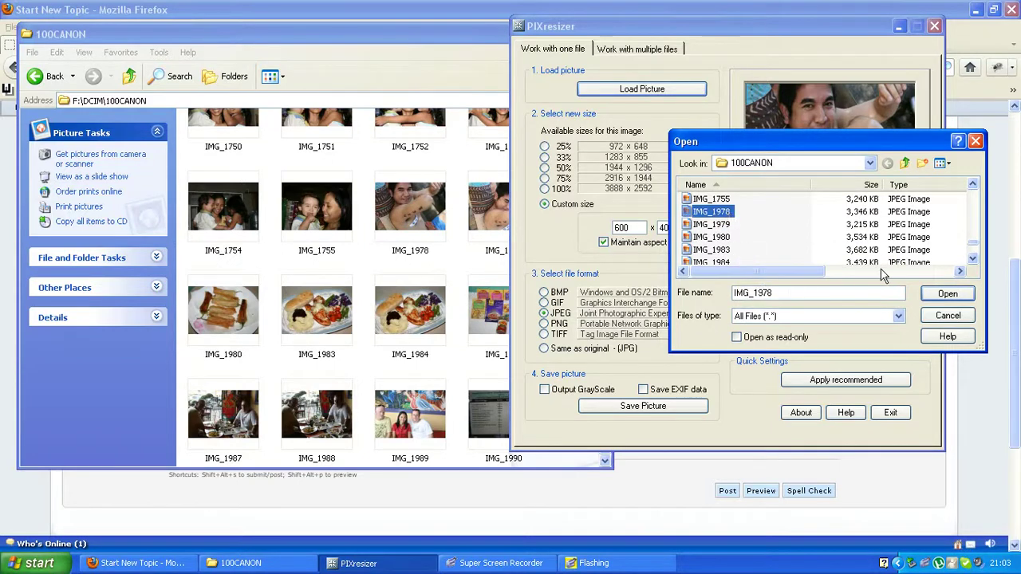
click(852, 221)
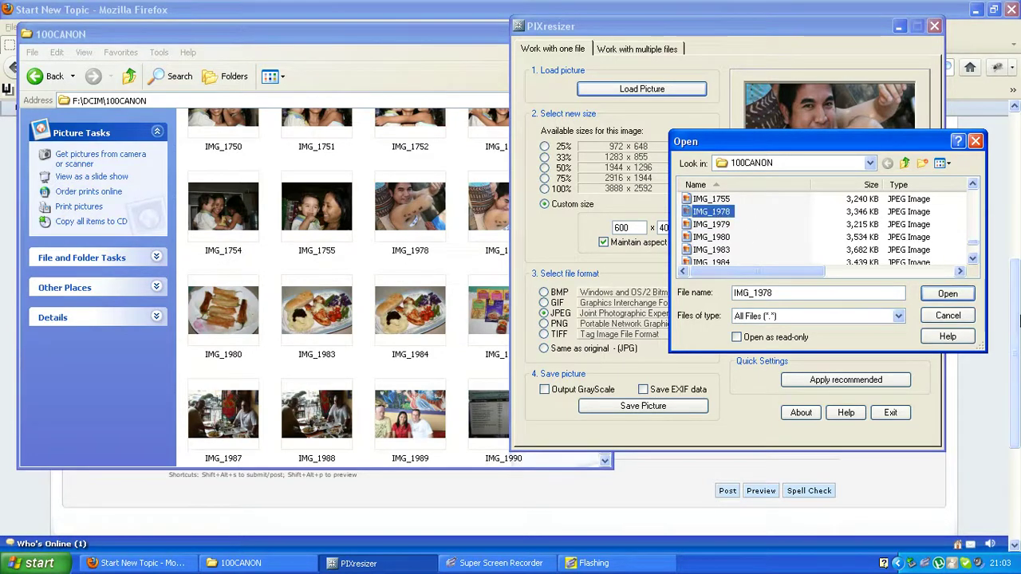
click(948, 294)
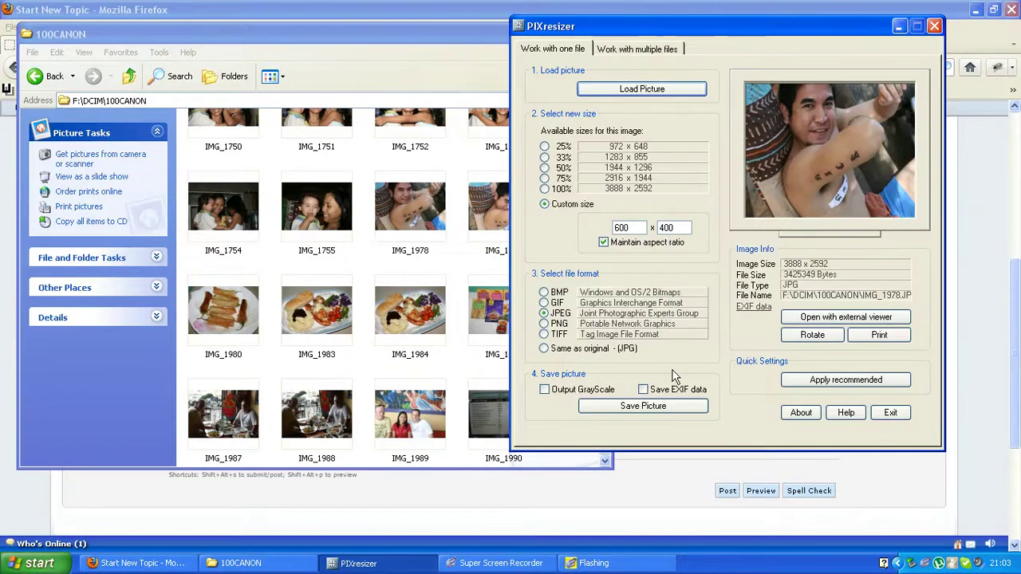
click(670, 406)
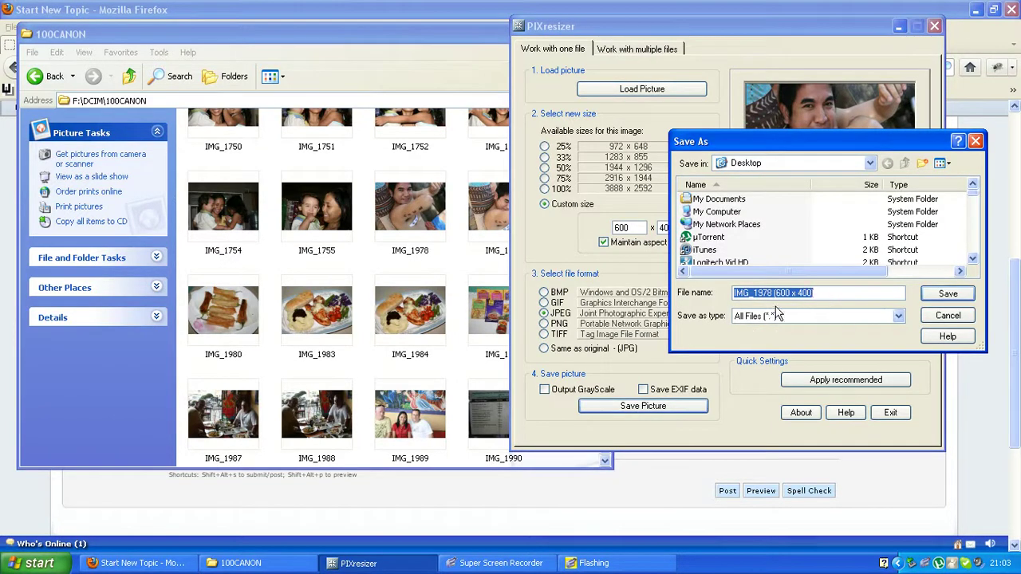
Step: Save the resized photo to the Desktop as 'Tattoo at home (600 x 400)'
drag(773, 292, 748, 292)
text(Tal)
text(too)
text(at )
text(home)
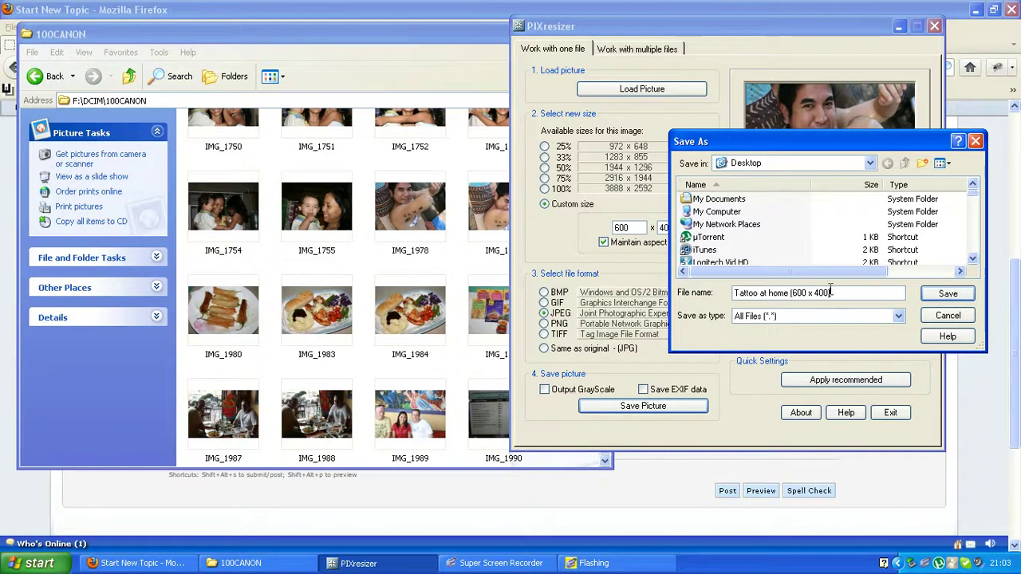
drag(831, 292, 782, 288)
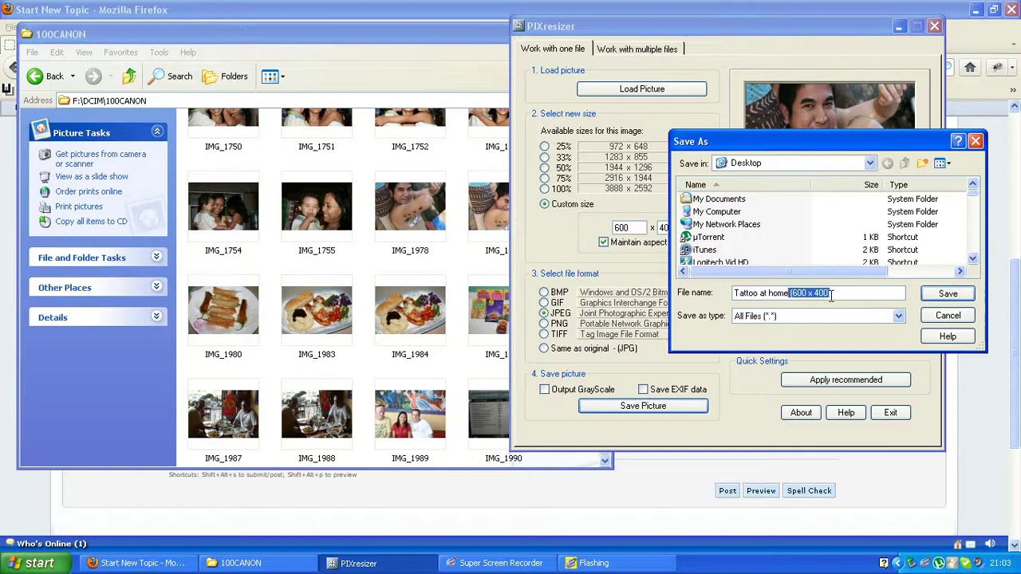
click(950, 294)
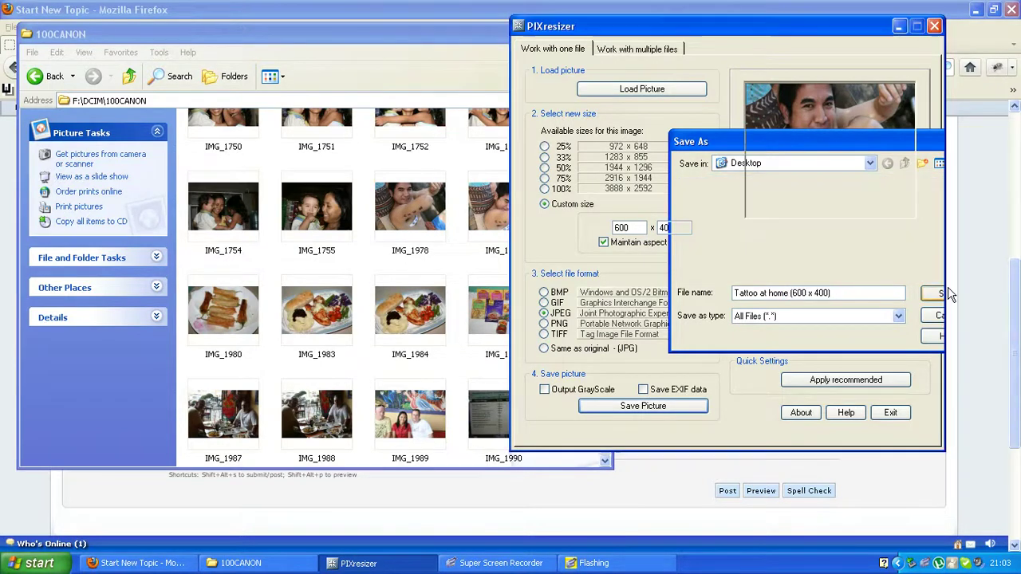
click(512, 326)
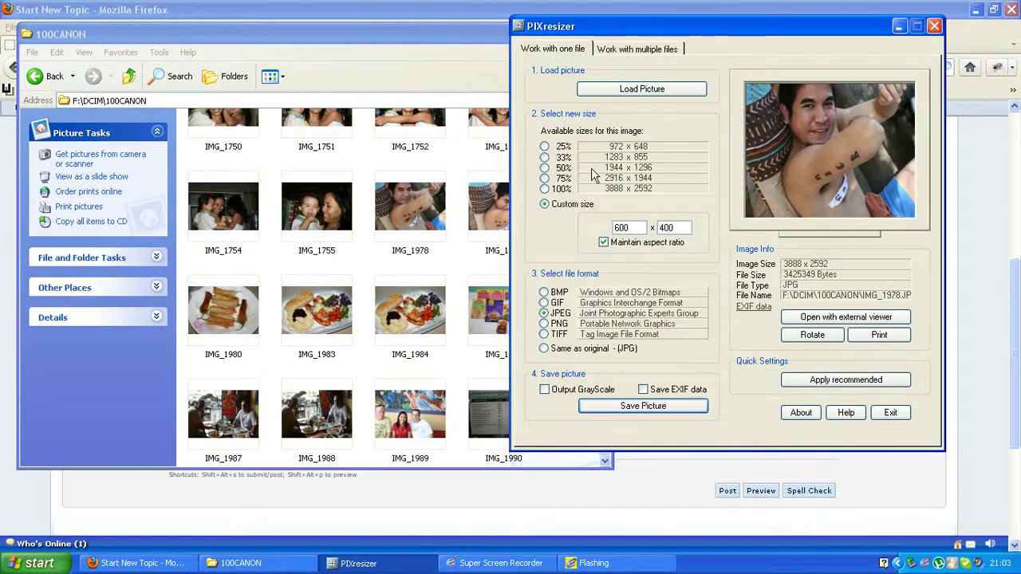
Step: Minimize the windows and verify the 54.2 KB, 600 x 400 JPEG on the desktop
click(900, 27)
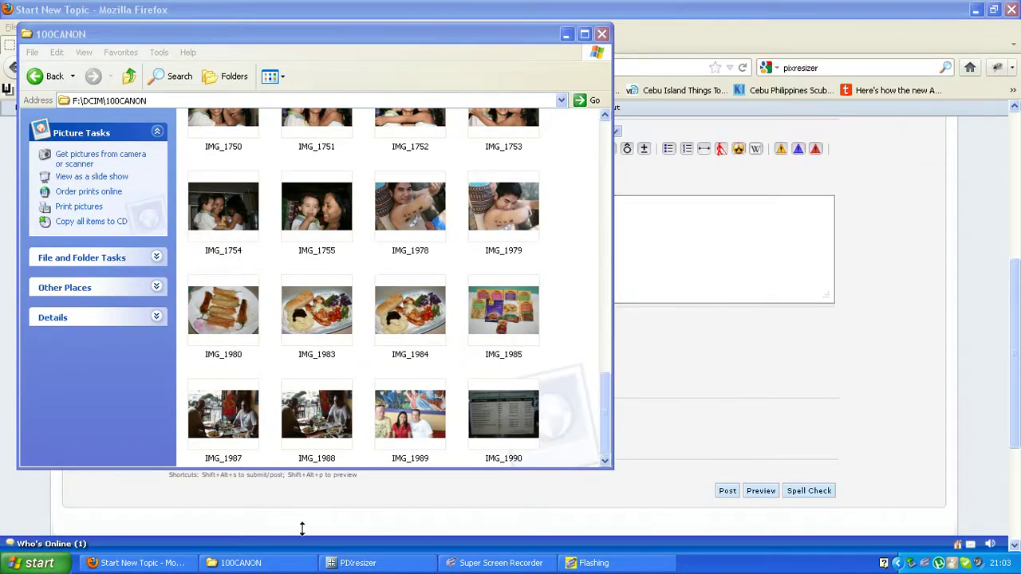
click(980, 13)
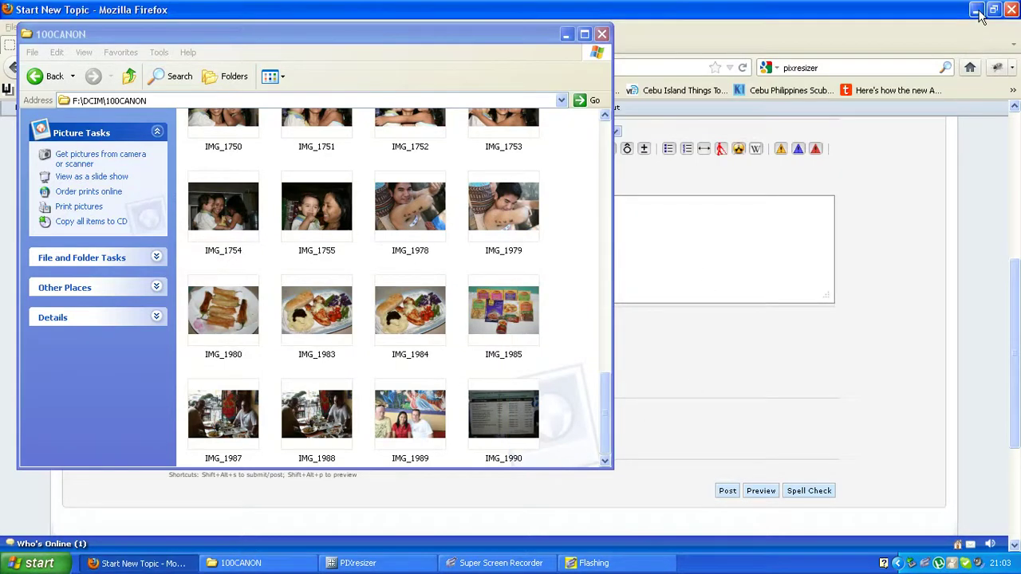
click(978, 11)
click(566, 34)
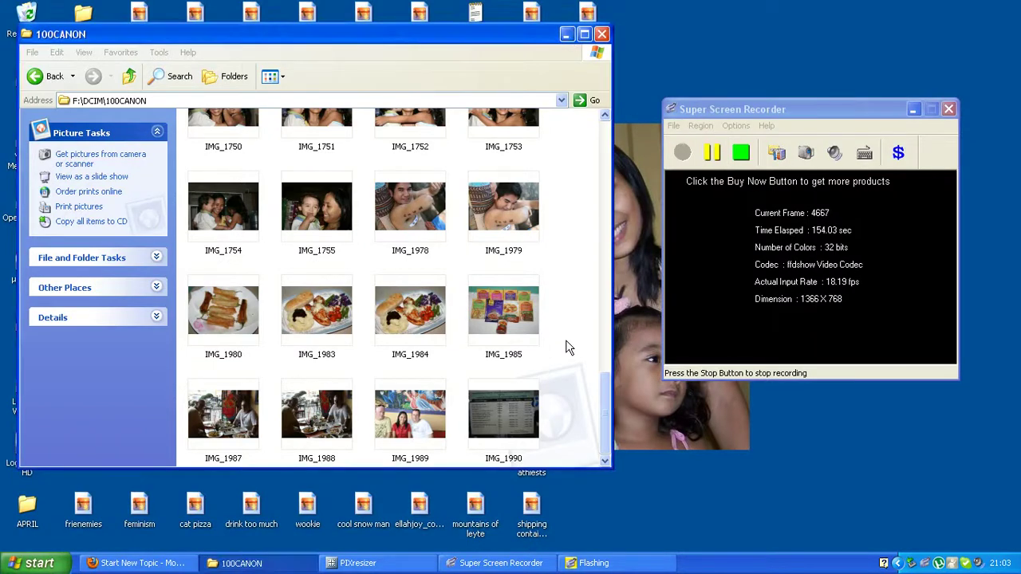
click(582, 279)
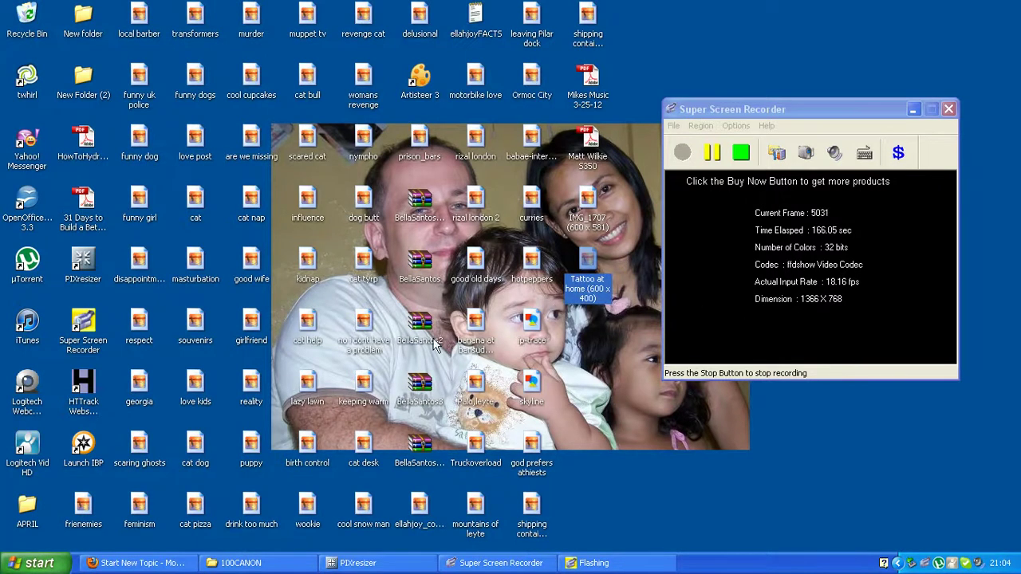
Step: Attach 'Tattoo at home (600 x 400).jpg' from the Desktop, sorting files by date modified
click(135, 564)
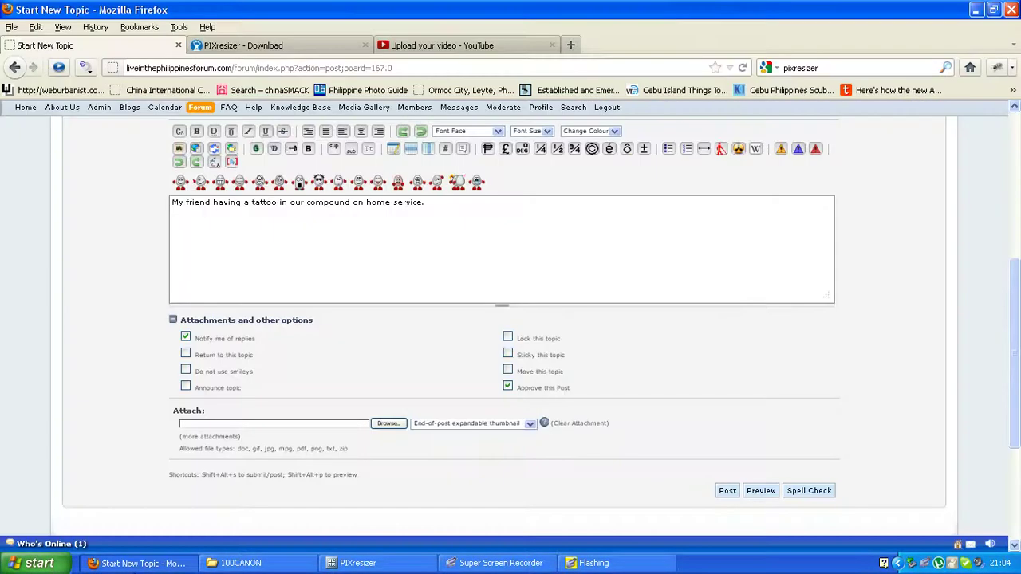
click(388, 424)
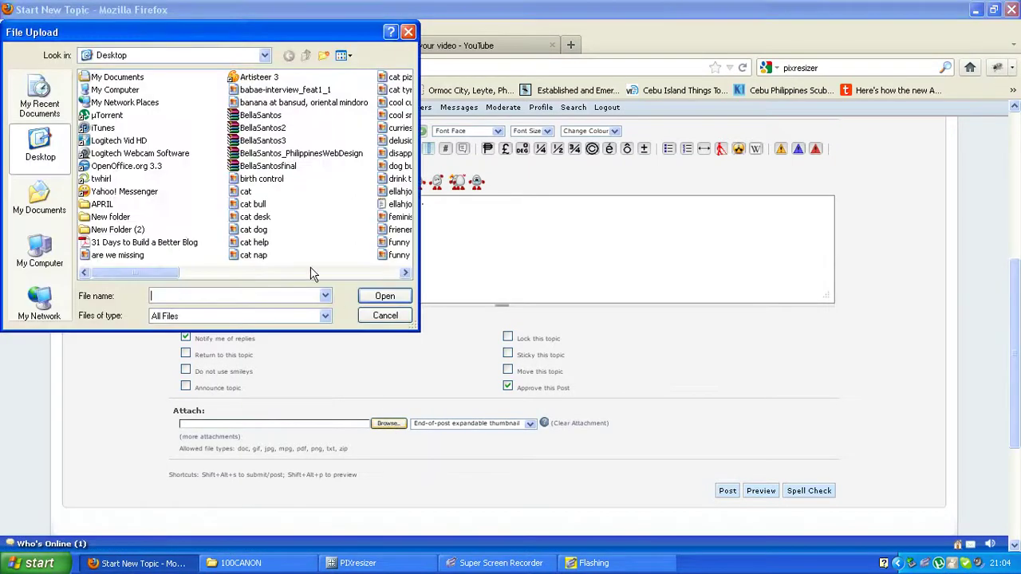
drag(194, 274, 344, 275)
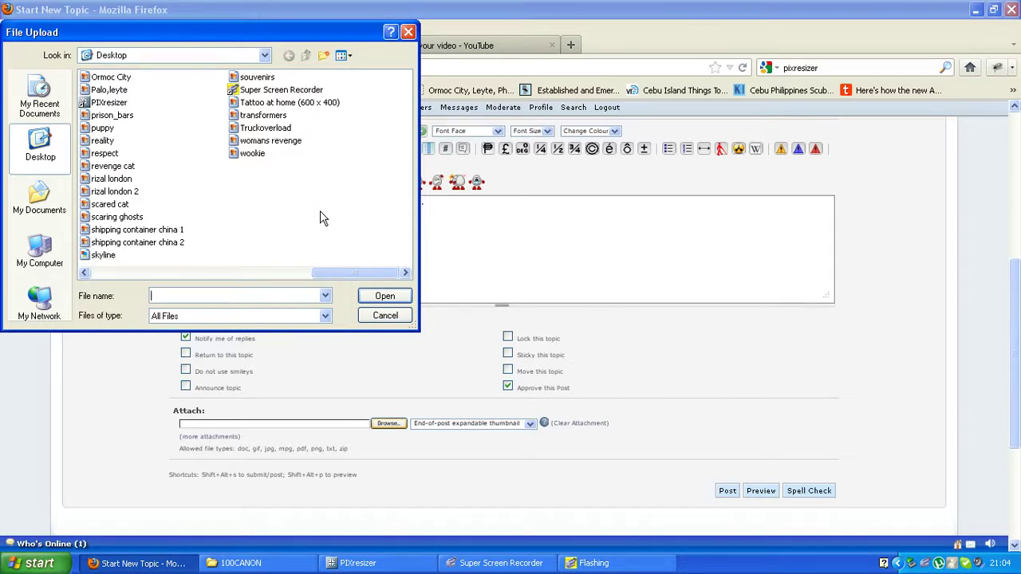
right_click(294, 187)
mouse_move(335, 217)
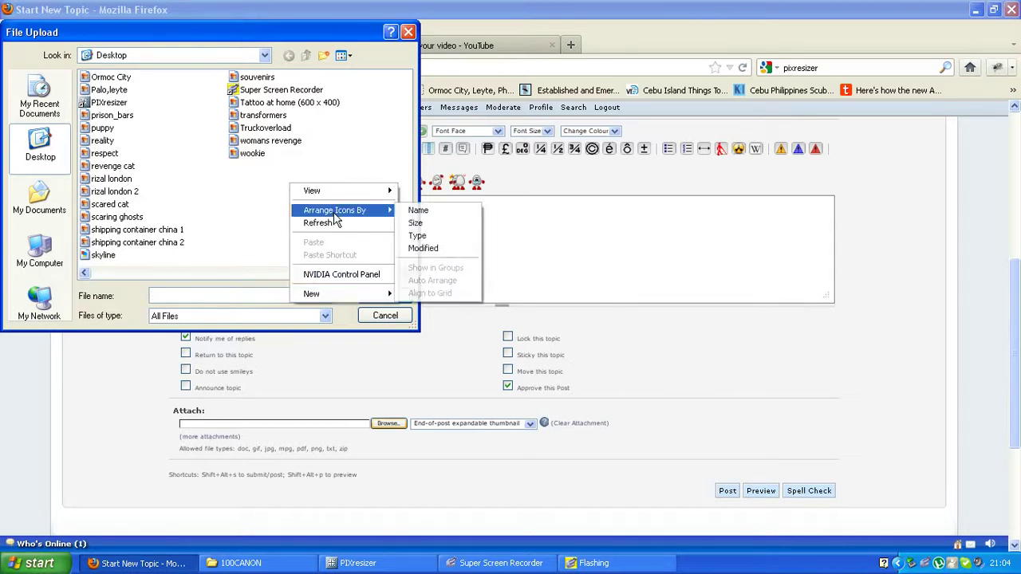
click(461, 248)
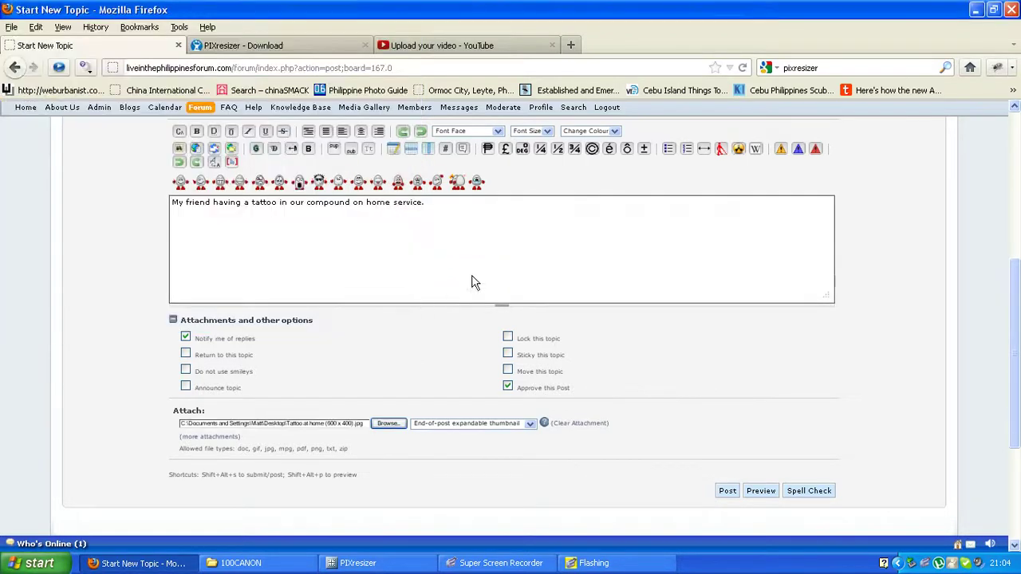
Step: Display the attachment as an inline full-size image, inserting [attachimg=1] into the message
click(460, 424)
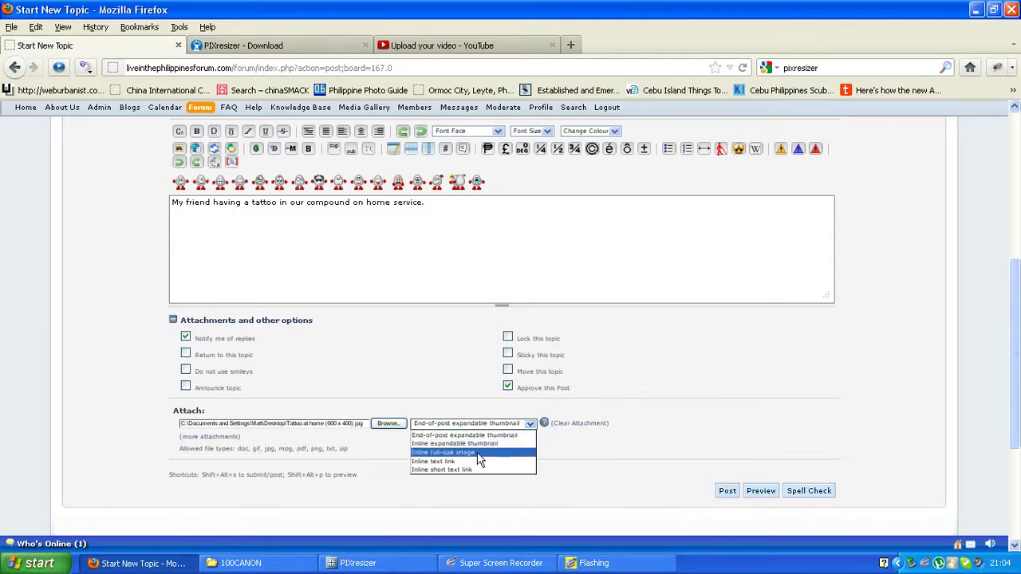
click(478, 453)
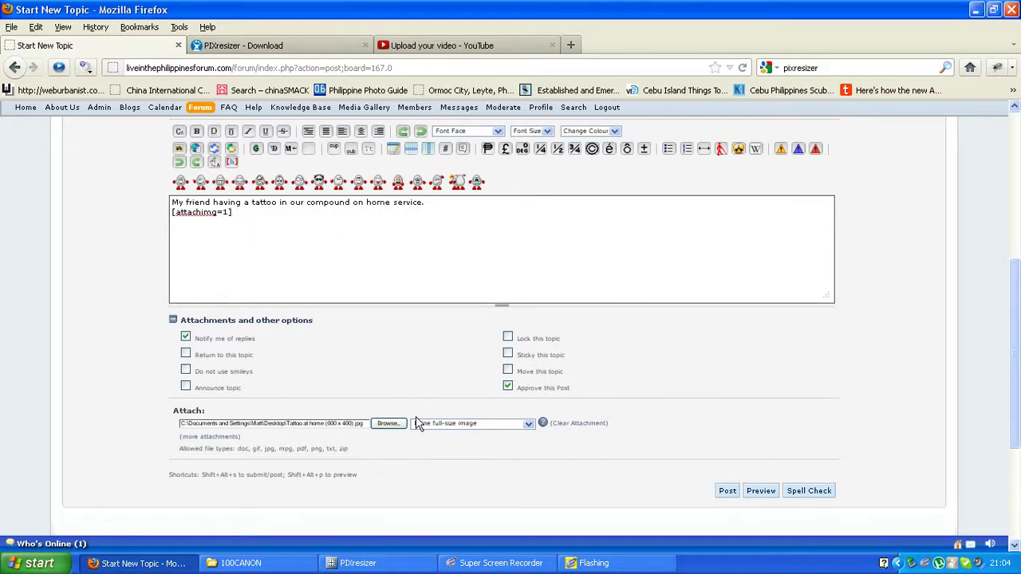
drag(255, 223, 169, 218)
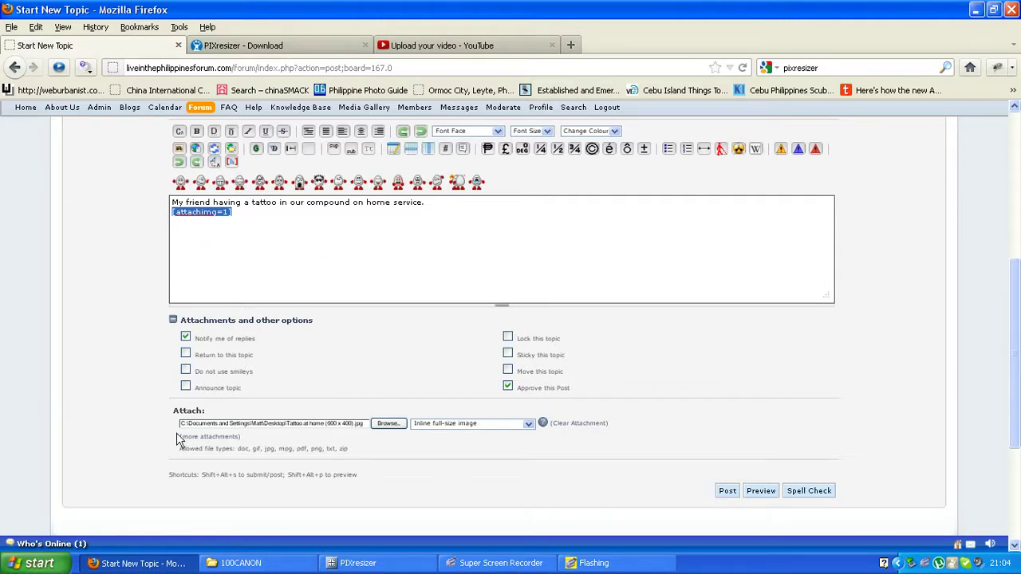
drag(205, 422, 156, 410)
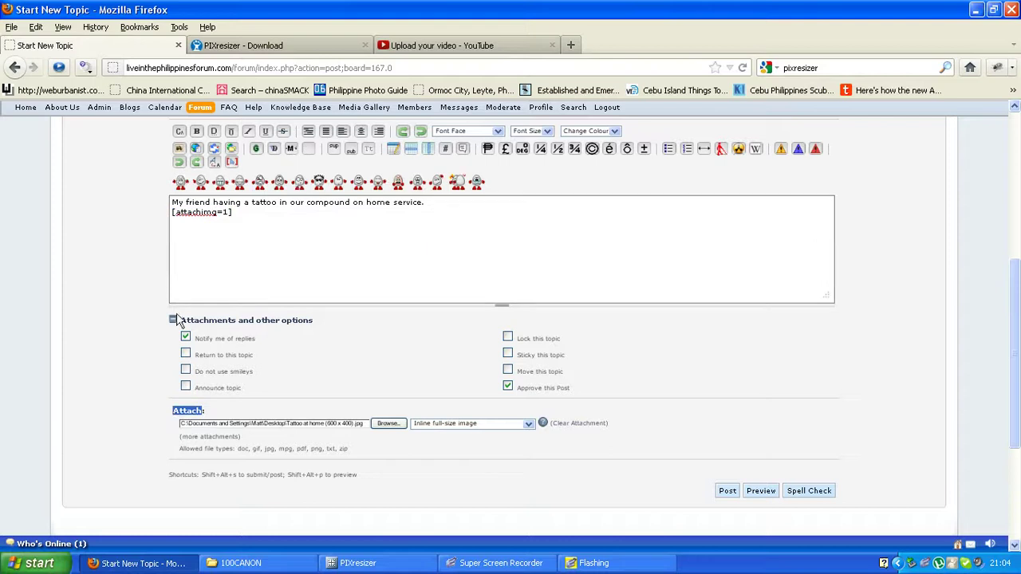
triple_click(212, 215)
click(247, 320)
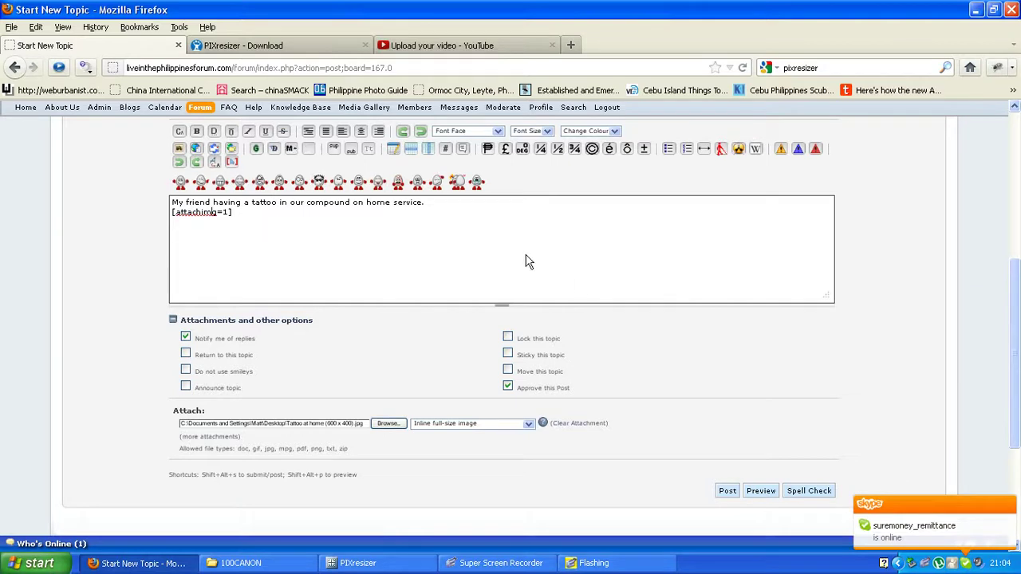
Step: Post the 'Tattoo homeservice' topic to the Teen Room board
click(726, 493)
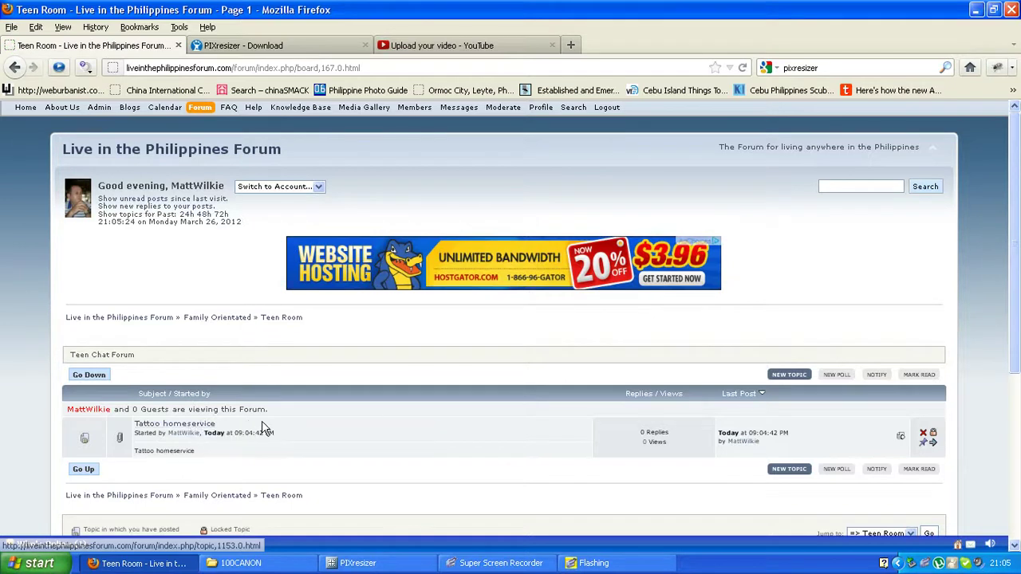
Step: Open the 'Tattoo homeservice' topic and scroll down to its post with the inline tattoo photo
click(191, 428)
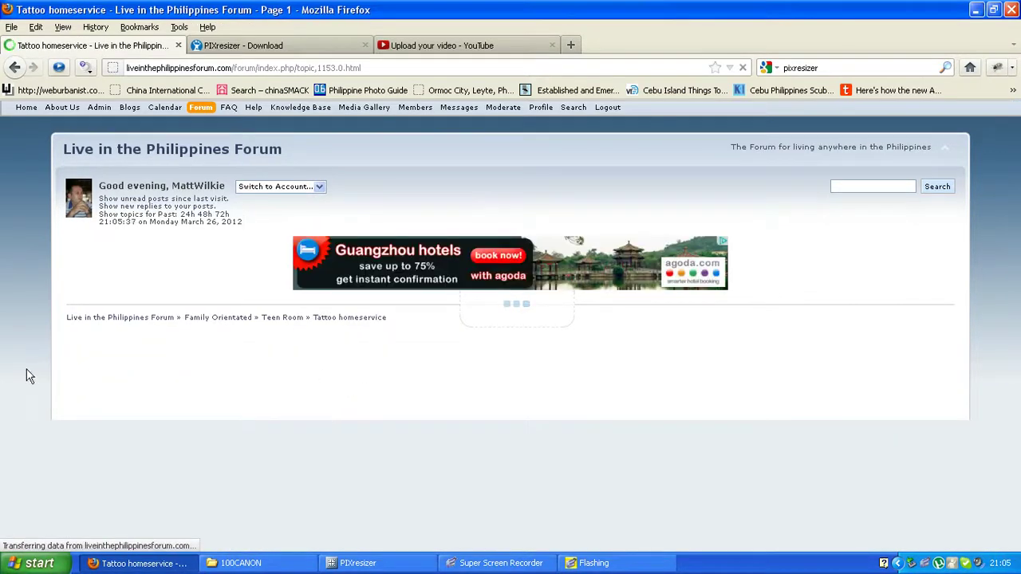
scroll(14, 358, down, 5)
scroll(18, 342, down, 2)
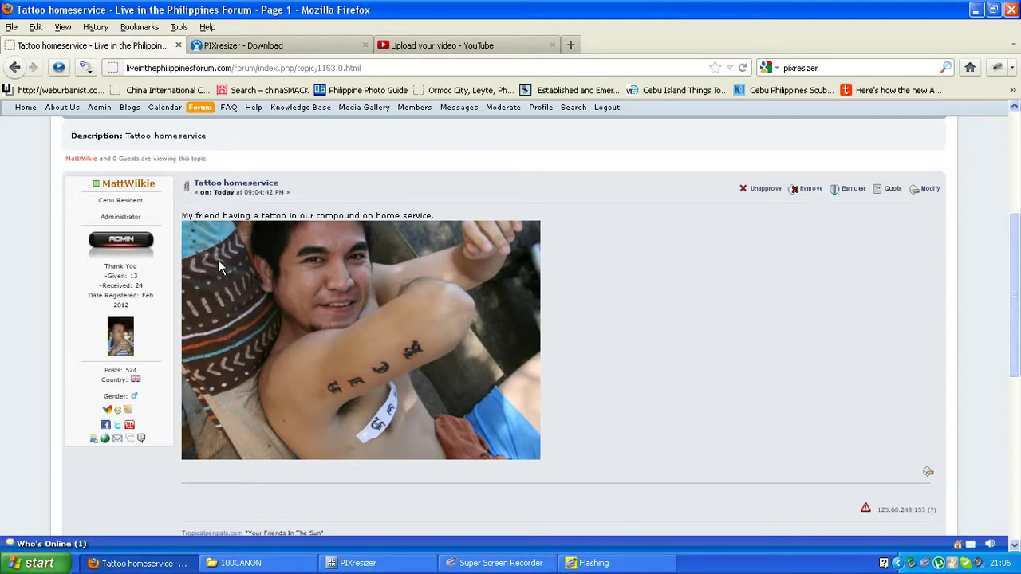
Step: Switch to the Softonic 'PIXresizer - Download' page and review the PIXresizer 2.0.5 program information
click(263, 48)
click(858, 70)
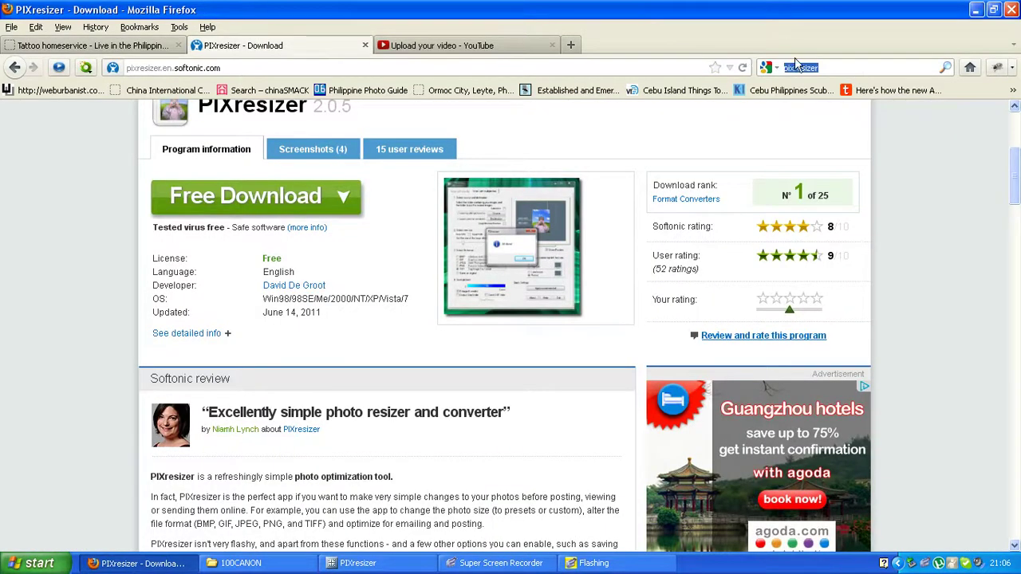
scroll(120, 214, up, 5)
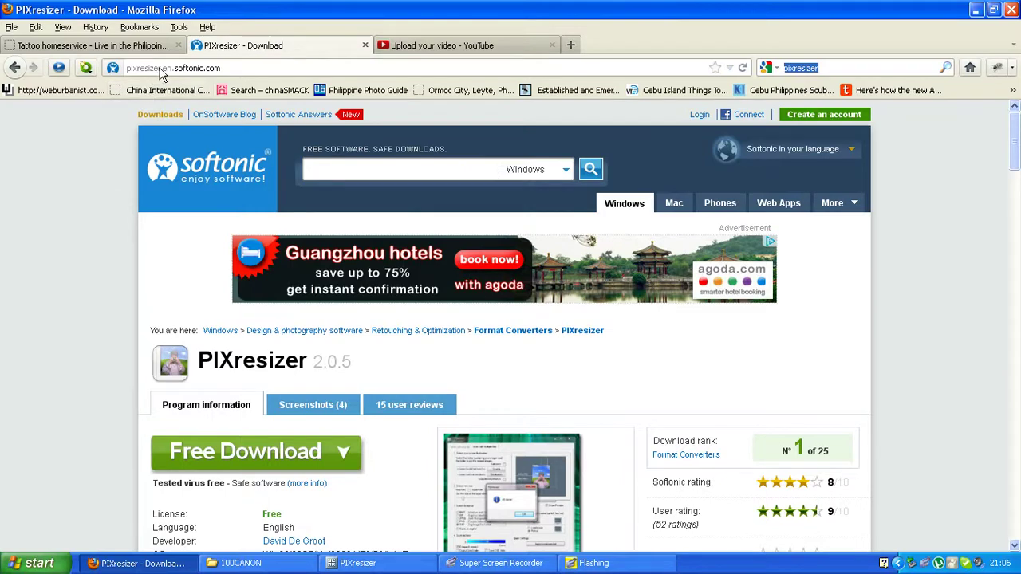
drag(160, 69, 243, 72)
click(75, 278)
scroll(88, 279, down, 4)
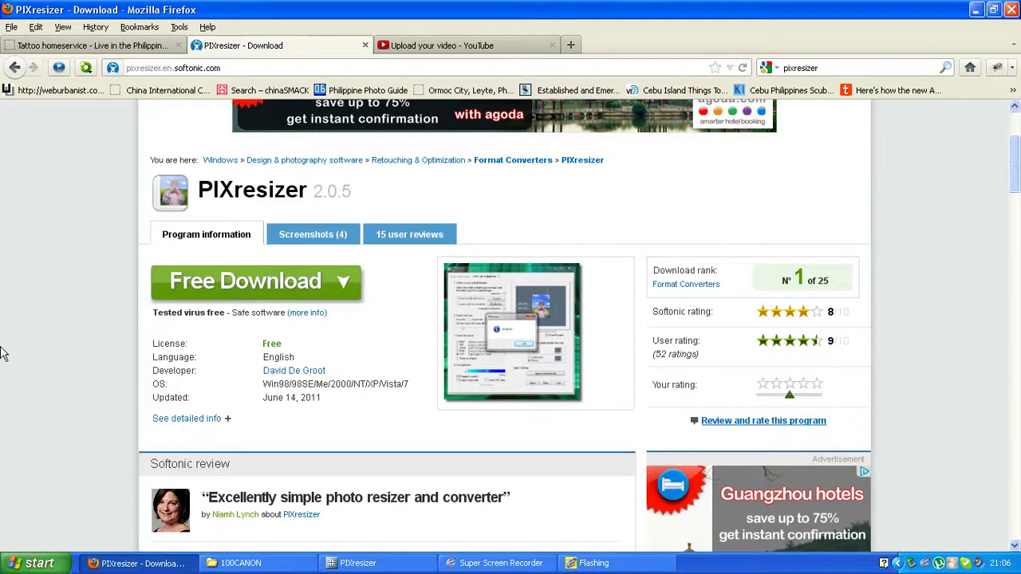
Step: Bring the Super Screen Recorder status window to the front from the taskbar
click(510, 564)
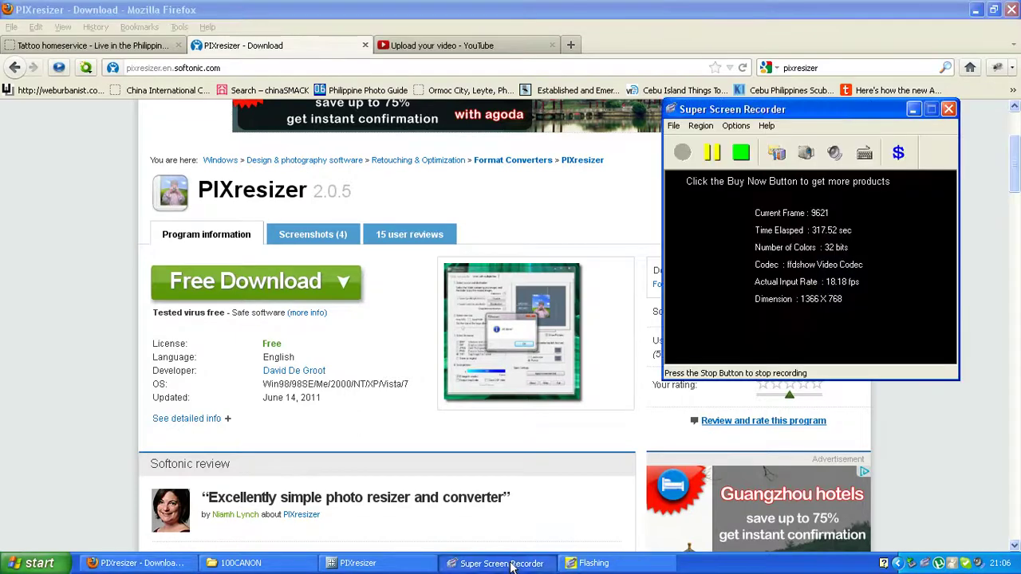